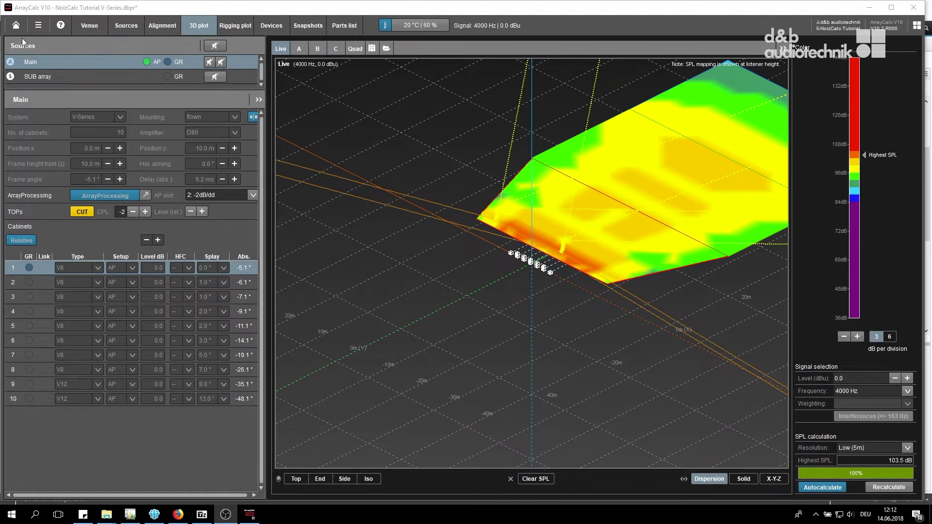
Enable NoizCalc under the project's Advanced features settings and confirm.
left_click(17, 26)
left_click(51, 199)
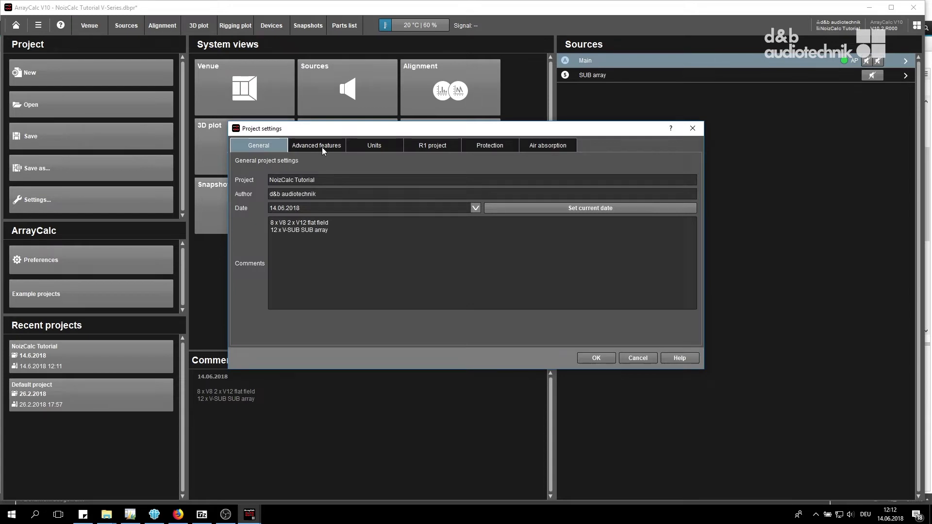
left_click(322, 147)
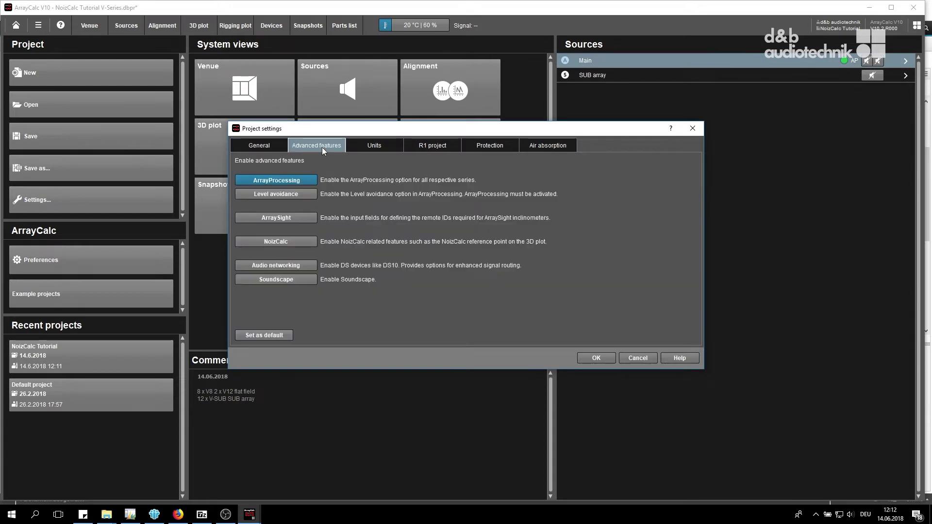
left_click(276, 242)
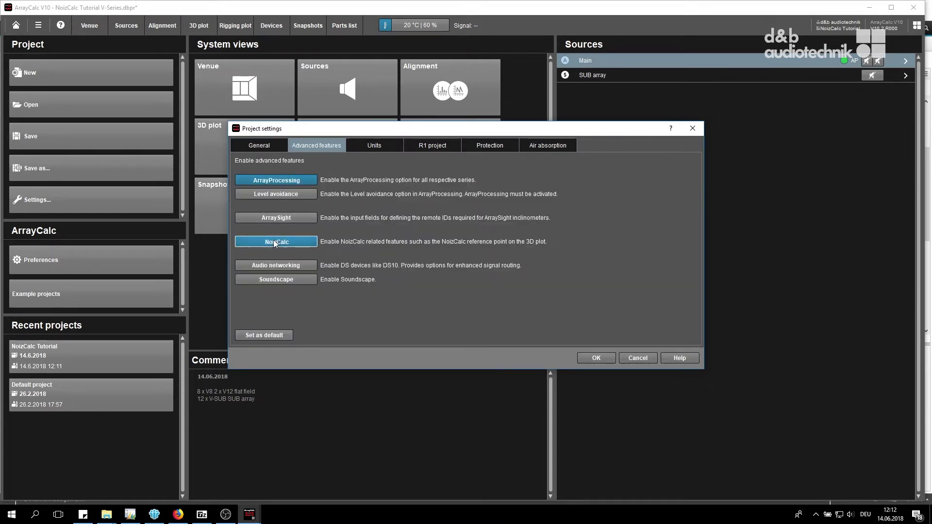
left_click(610, 358)
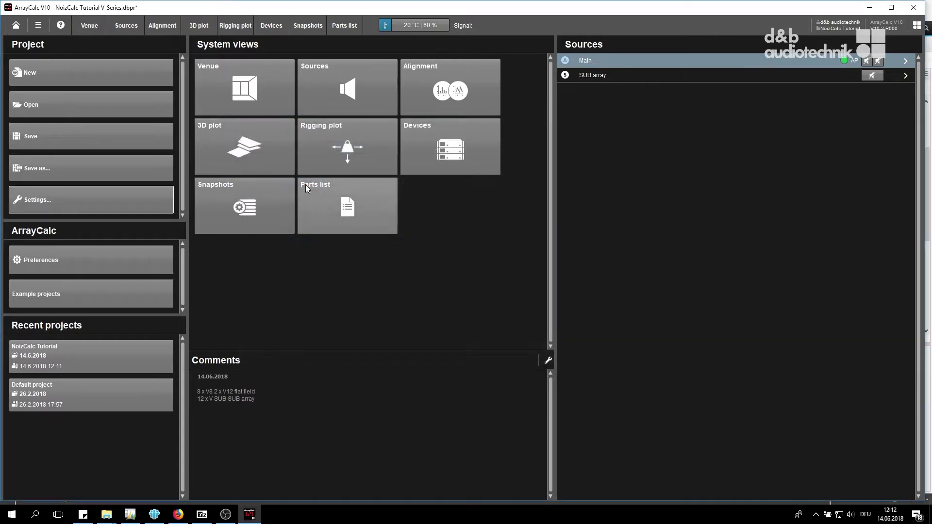
Return the NoizCalc reference point to x 30 m in the 3D plot and save the project.
left_click(255, 154)
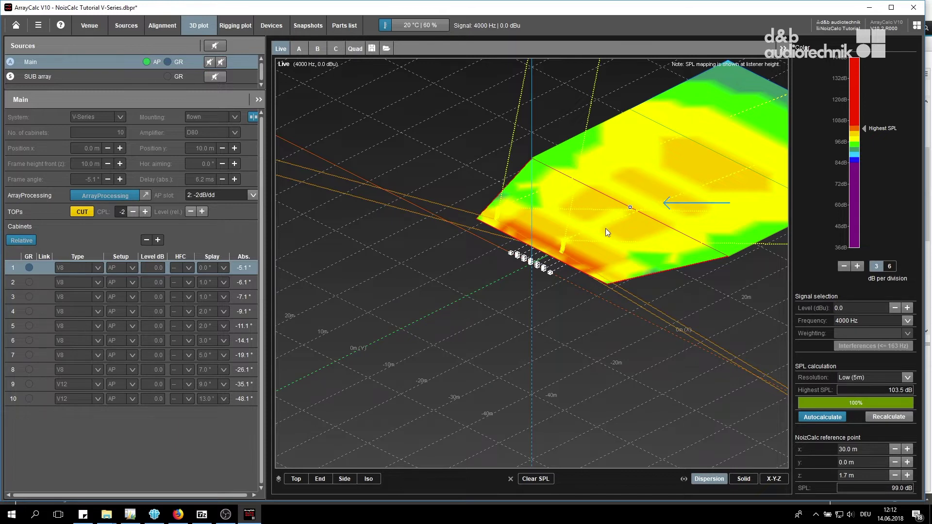
left_click(907, 450)
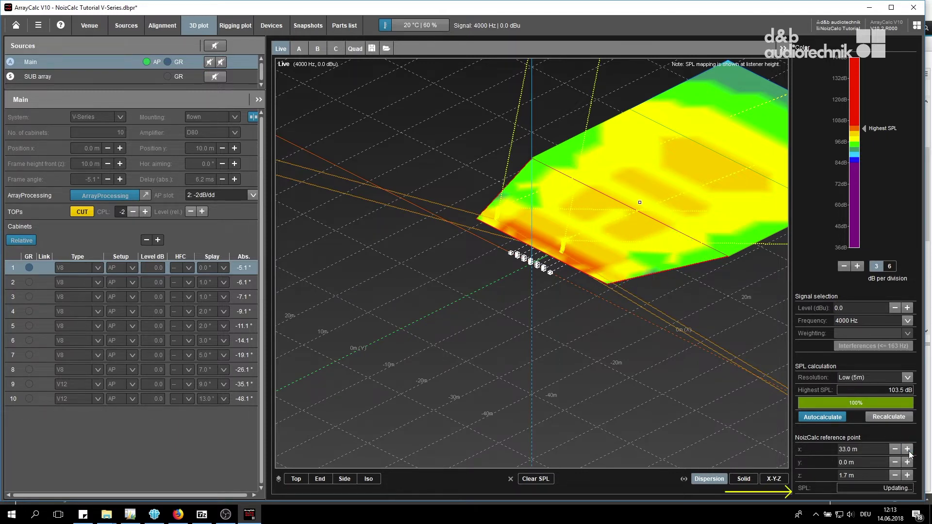
left_click(896, 450)
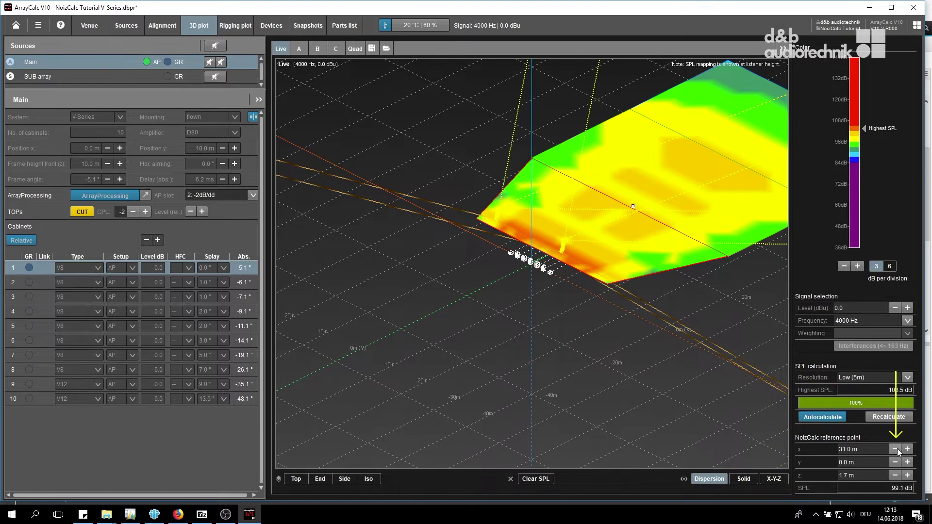
left_click(895, 449)
left_click(18, 30)
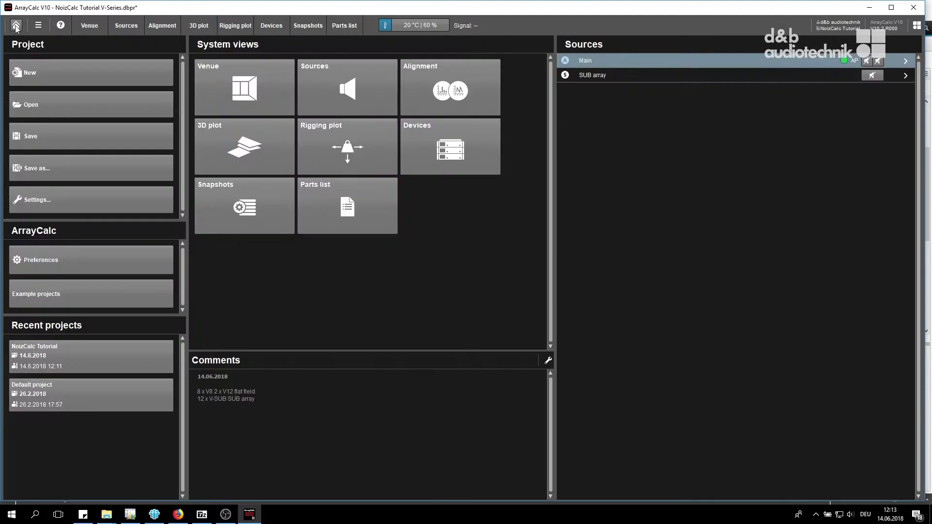
left_click(45, 136)
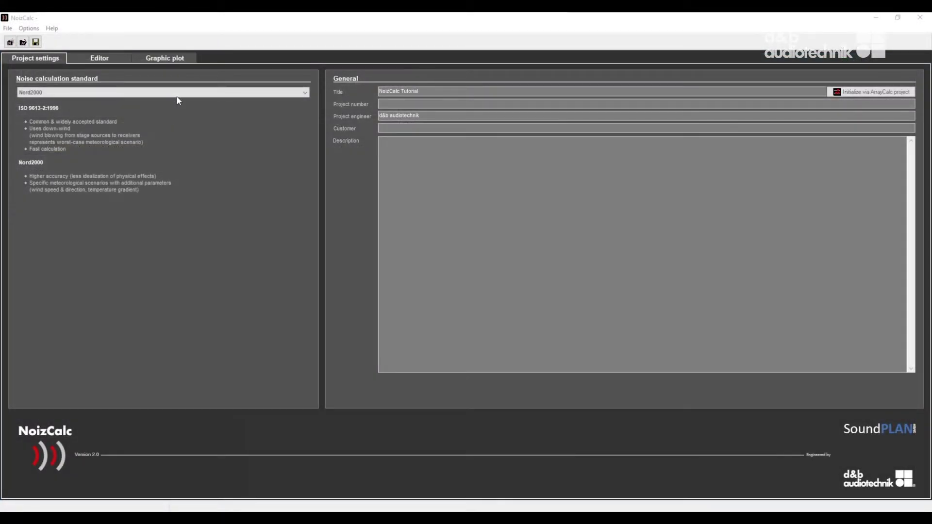
Choose ISO 9613-2:1996 and import project details from the NoizCalc Tutorial V-Series ArrayCalc file.
left_click(178, 93)
left_click(178, 102)
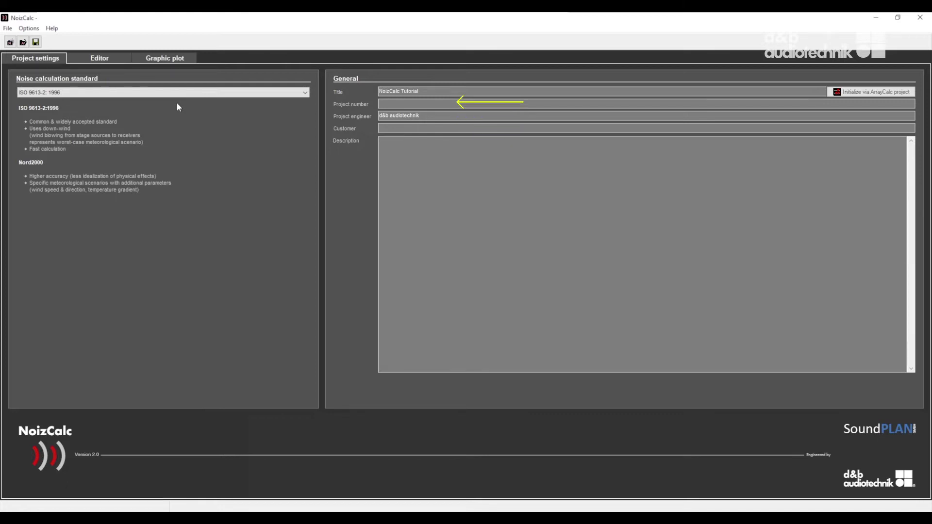
left_click(876, 92)
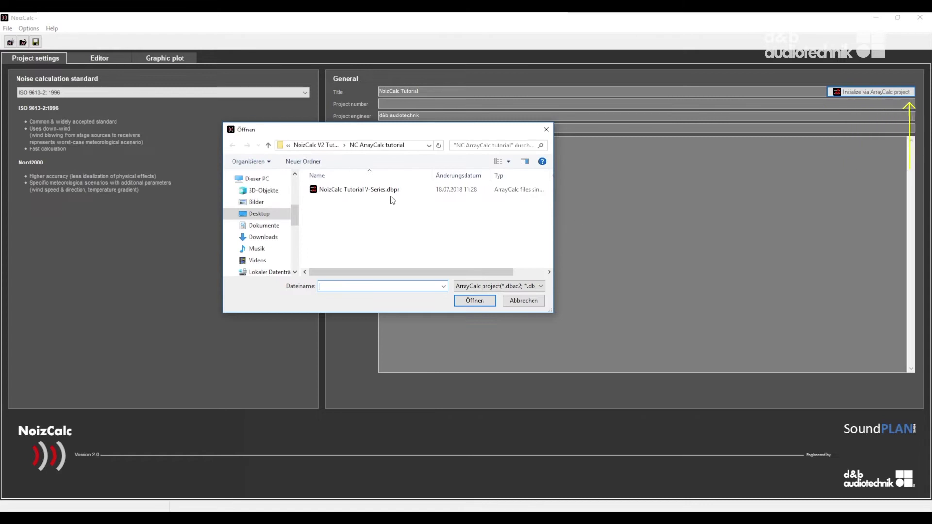
left_click(383, 189)
left_click(474, 300)
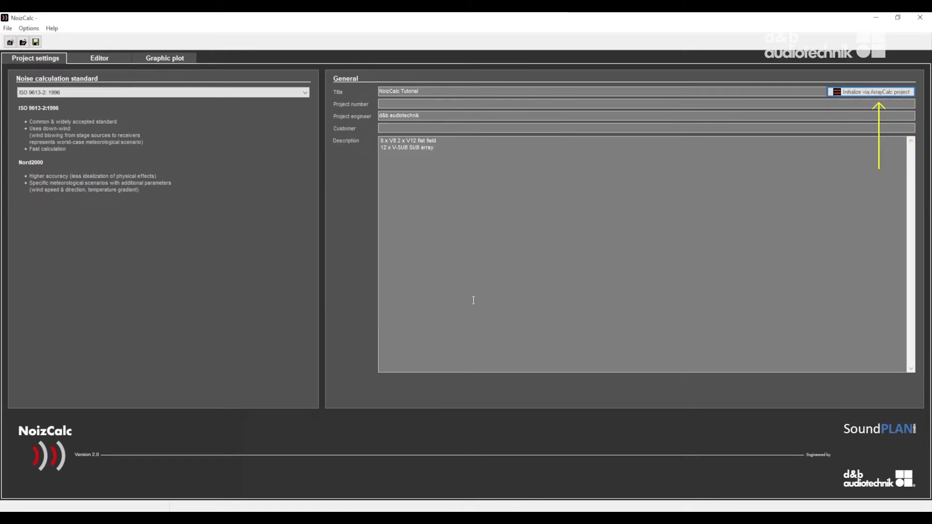
Find Backnang on the online map, zoom to the Murr valley and import image plus elevation data.
left_click(96, 60)
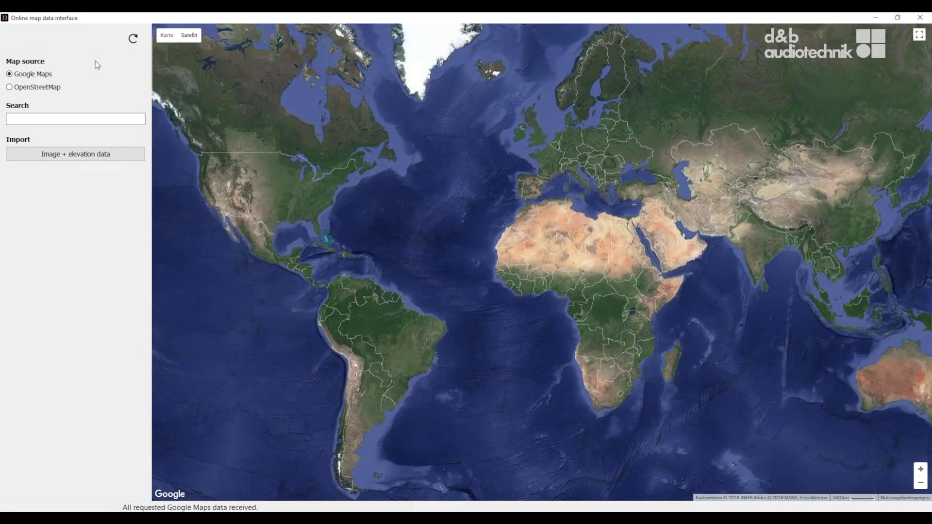
left_click(96, 117)
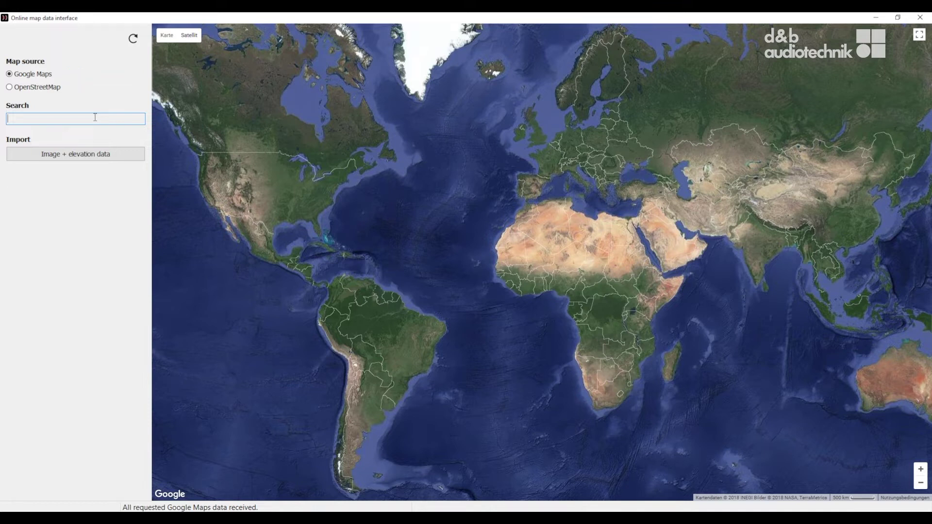
type("Backnang")
key("Return")
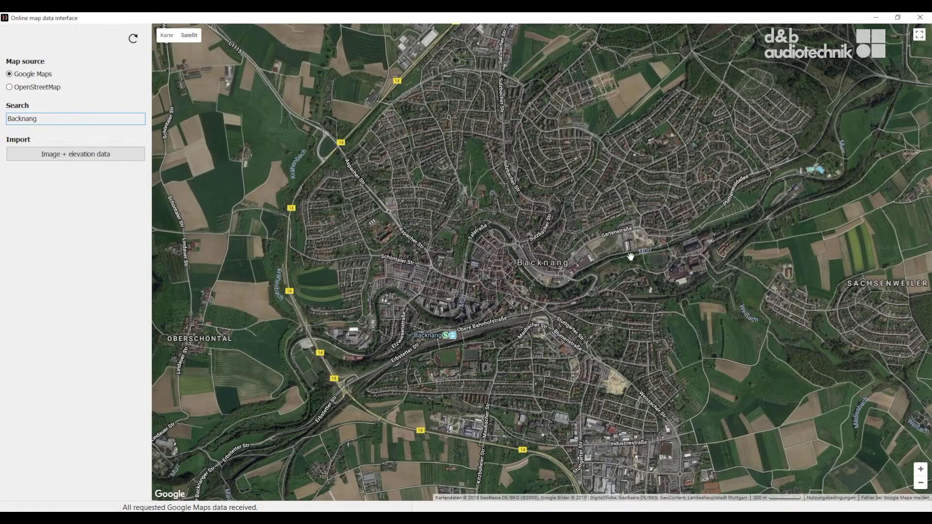
left_click_drag(658, 263, 547, 237)
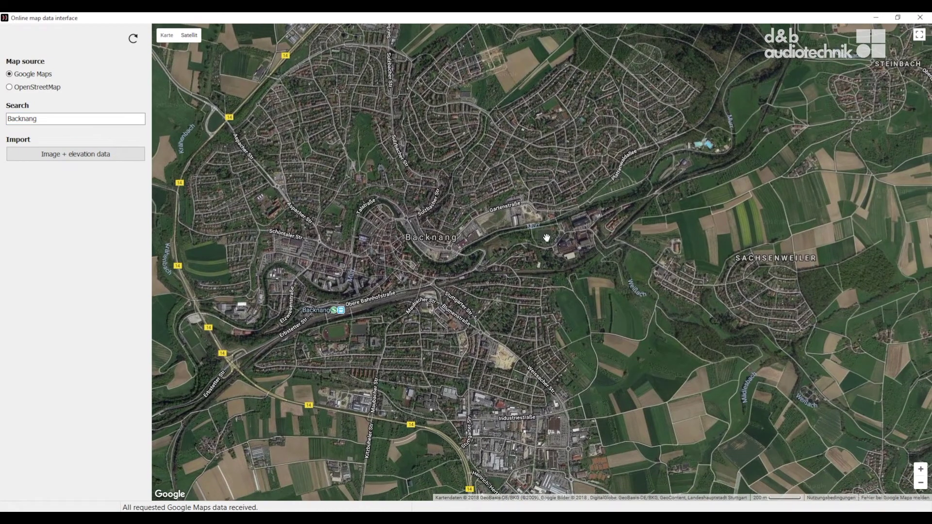
scroll(547, 238, "up", 1)
scroll(547, 238, "up", 1)
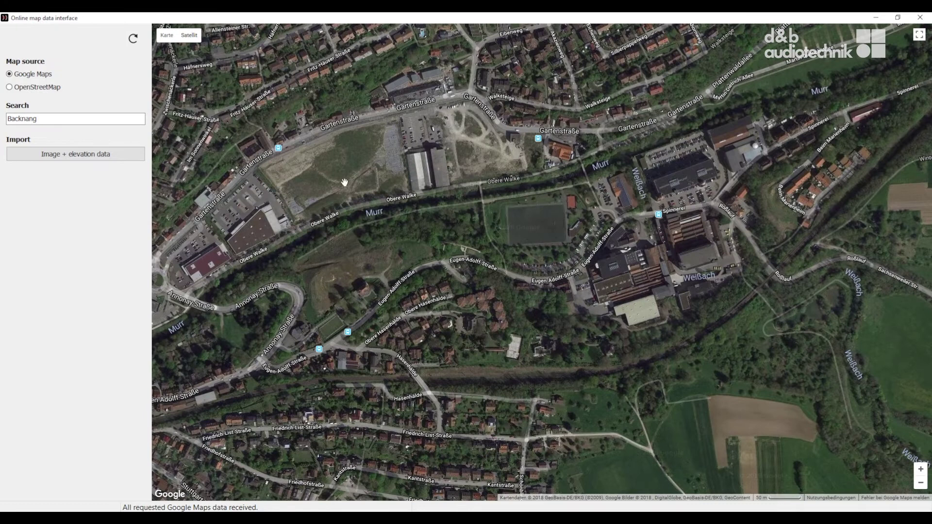
left_click(110, 155)
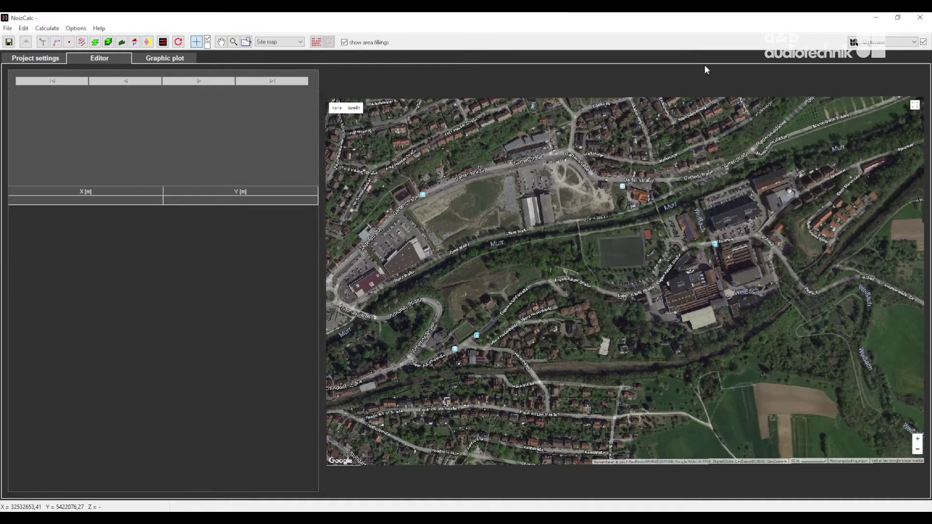
Import a closer image-only satellite view centred on the Murr sports field.
left_click(850, 42)
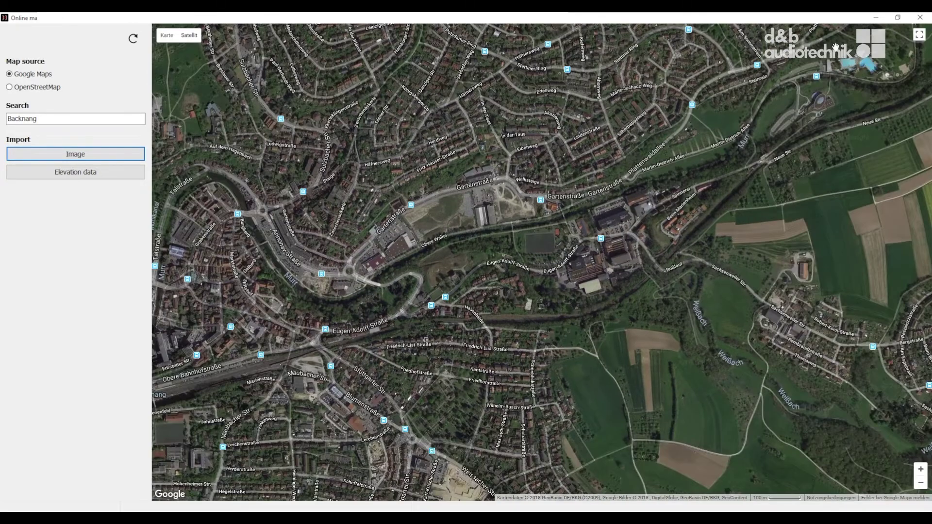
left_click_drag(534, 246, 519, 247)
scroll(519, 246, "up", 1)
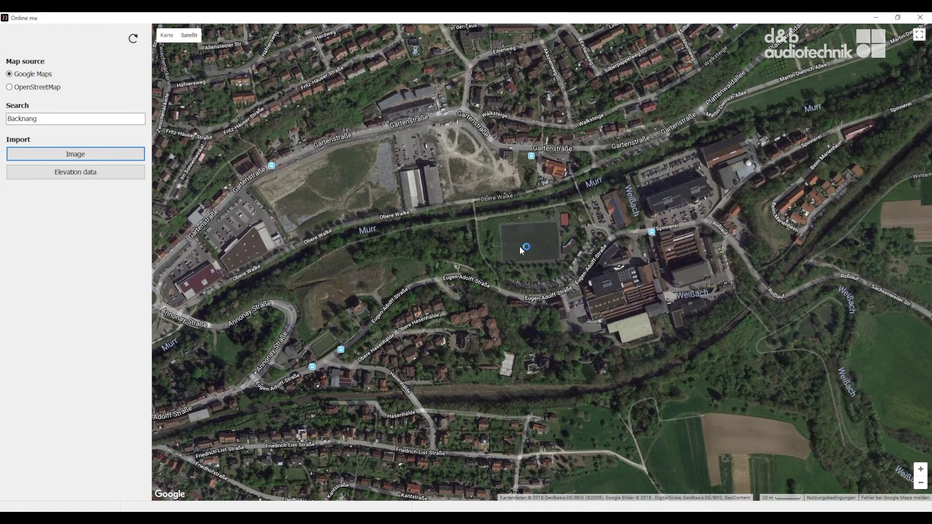
scroll(520, 246, "up", 1)
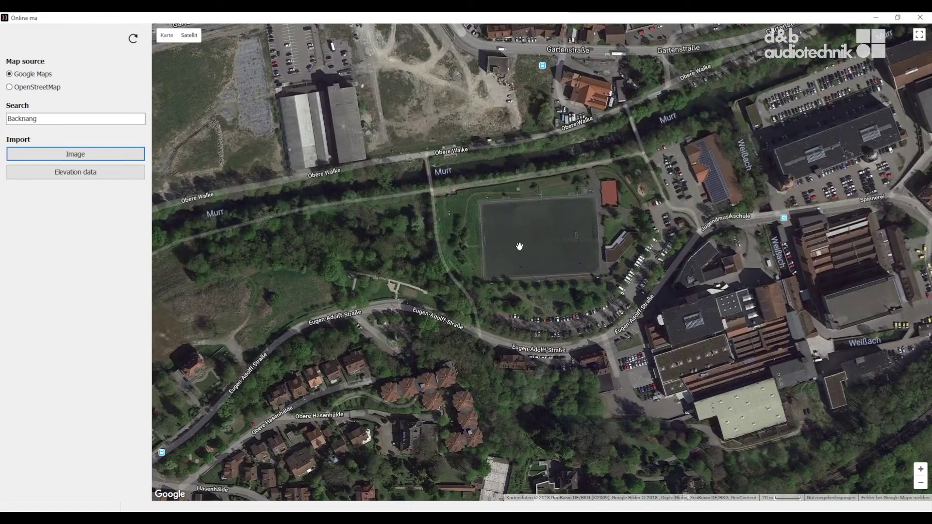
left_click(76, 155)
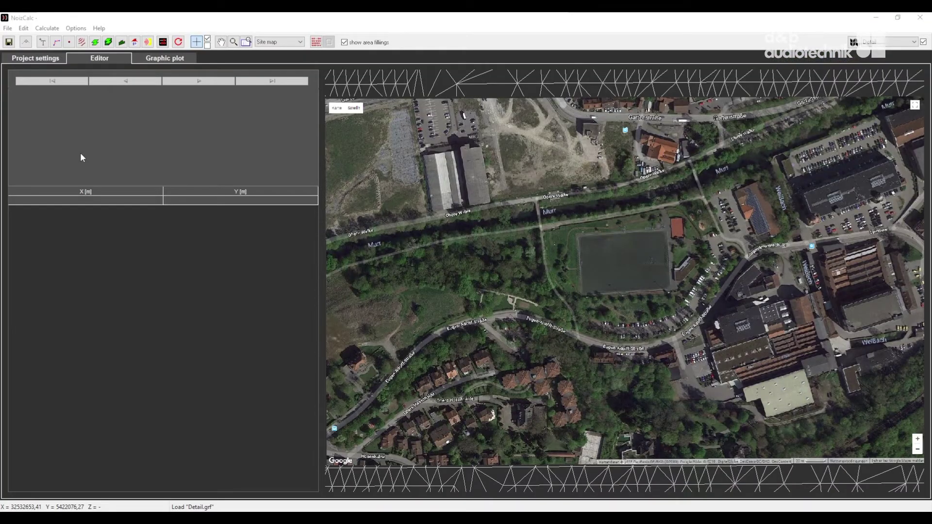
Outline the sports field as a four-corner ground area.
left_click(95, 44)
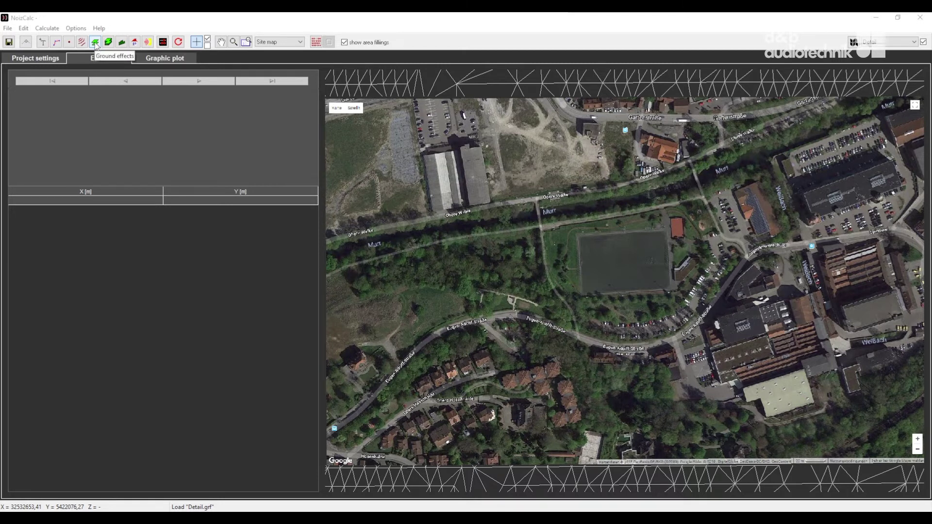
left_click(578, 238)
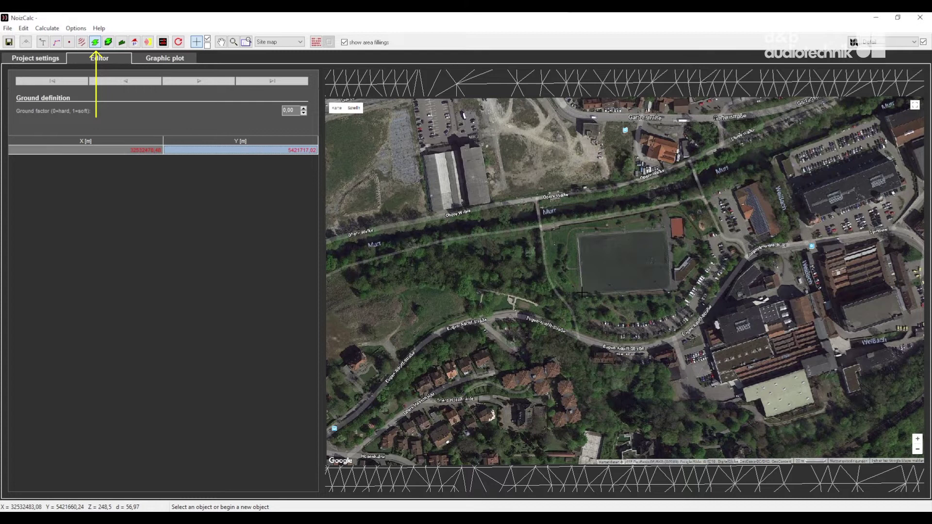
left_click(581, 293)
left_click(672, 290)
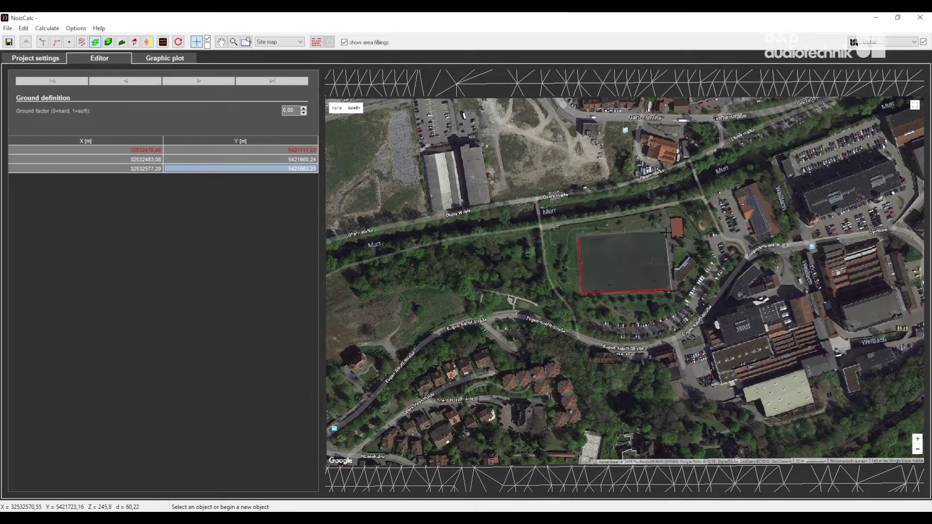
double_click(666, 233)
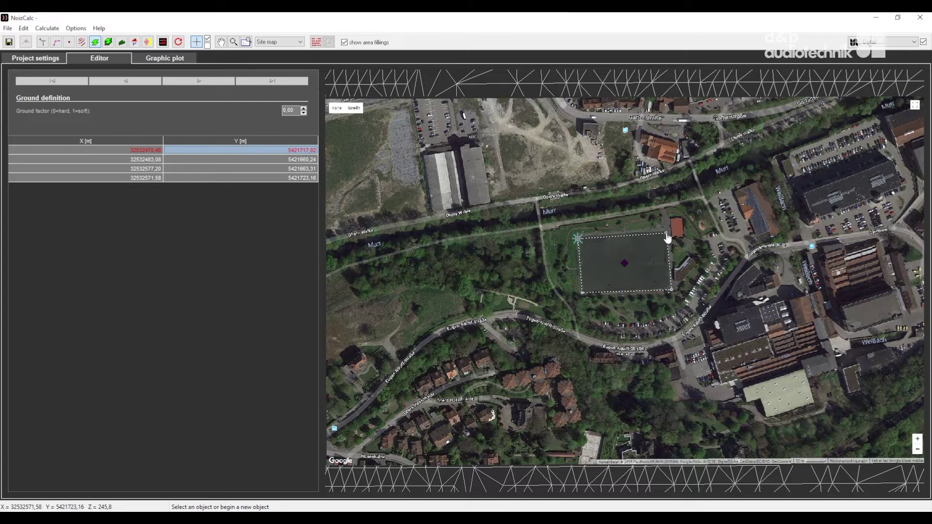
Raise the ground area's ground factor to 1.
left_click(304, 111)
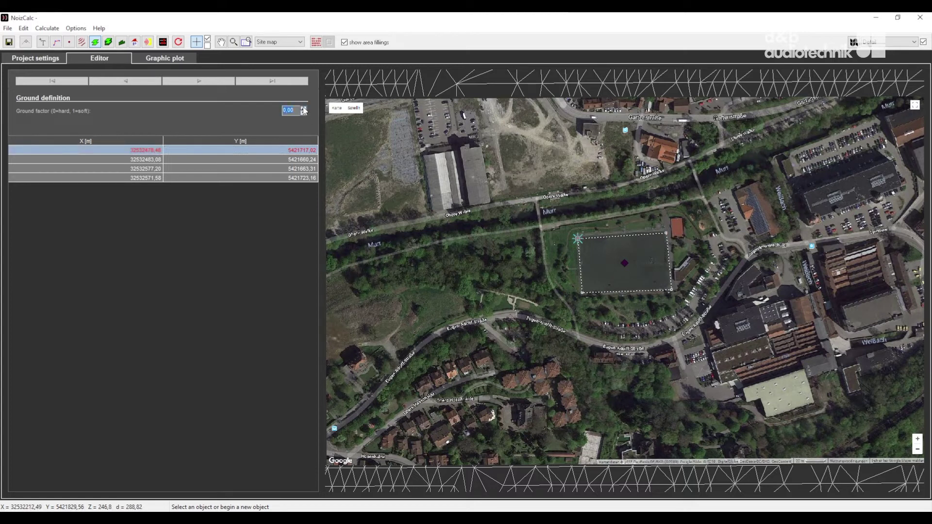
left_click(303, 109)
left_click(304, 108)
Trace a closed 14-point forest polygon over the woodland west of the sports field.
left_click(108, 42)
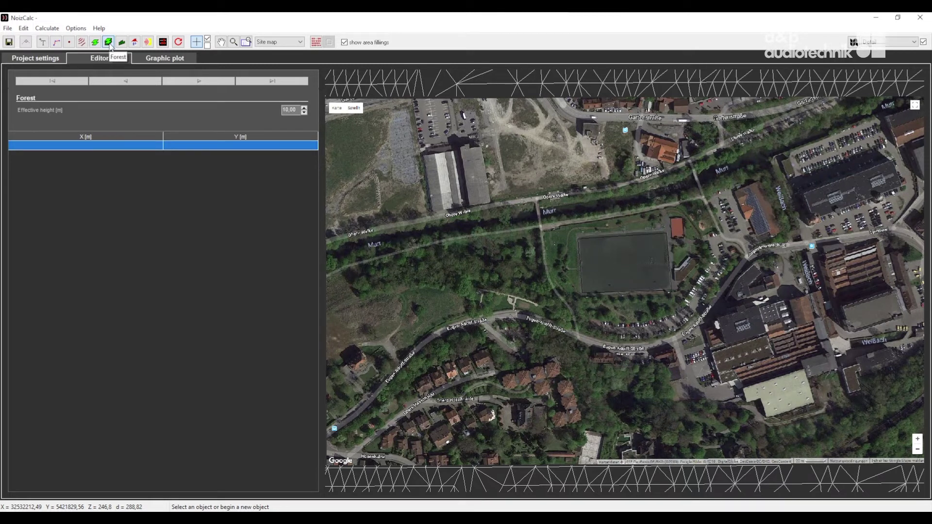
left_click(536, 200)
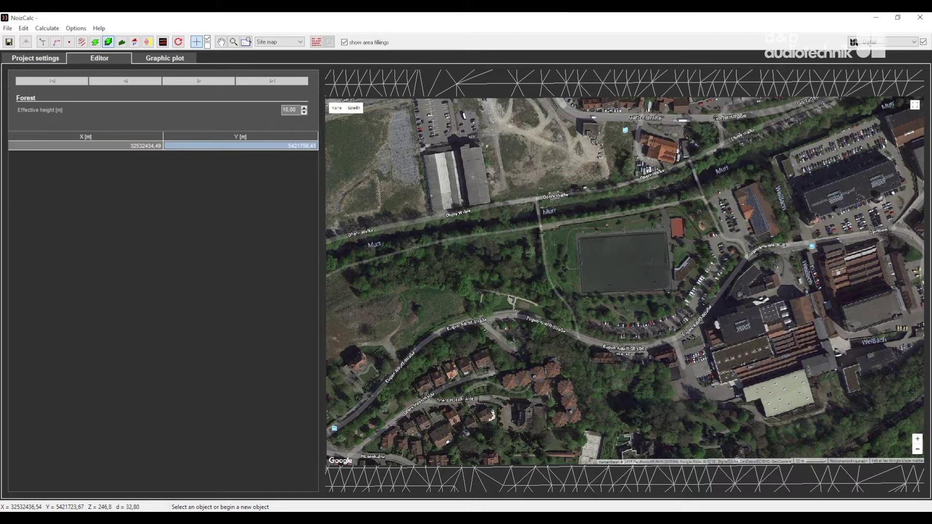
left_click(547, 266)
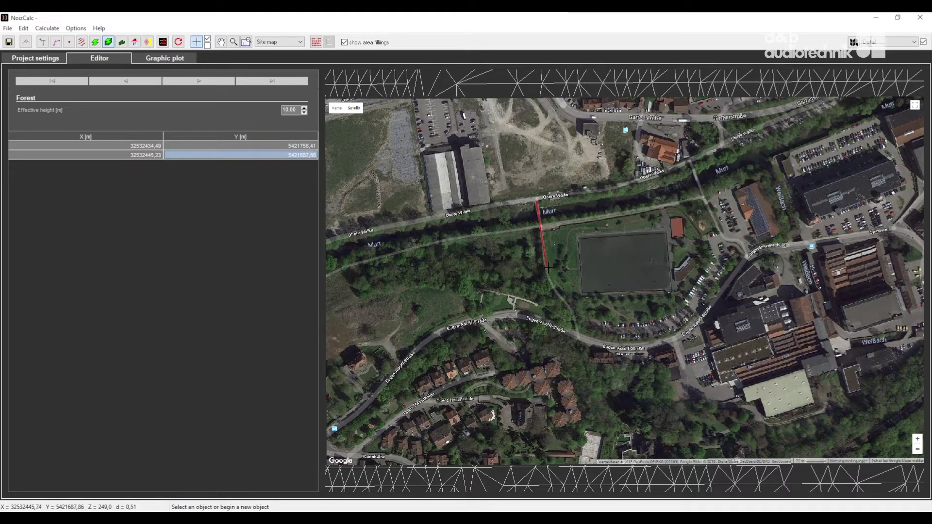
left_click(576, 301)
left_click(584, 327)
left_click(567, 334)
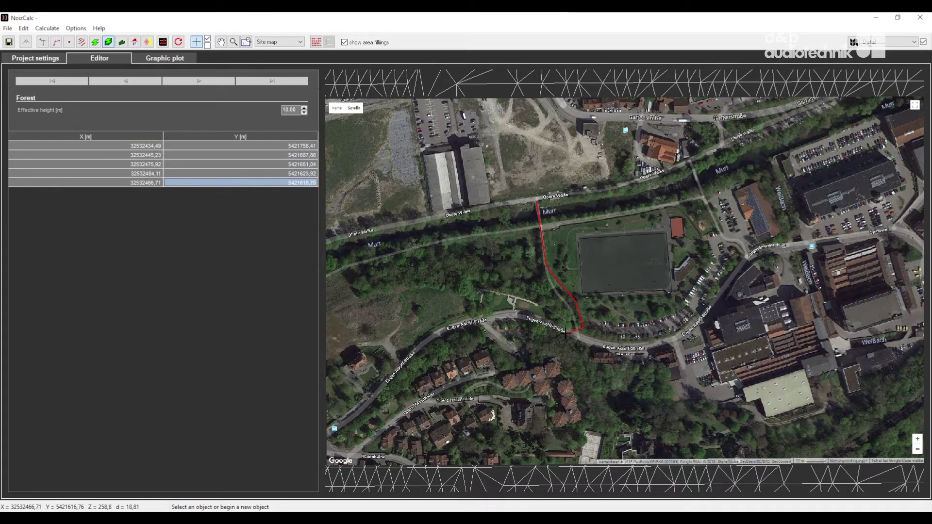
left_click(533, 295)
left_click(501, 291)
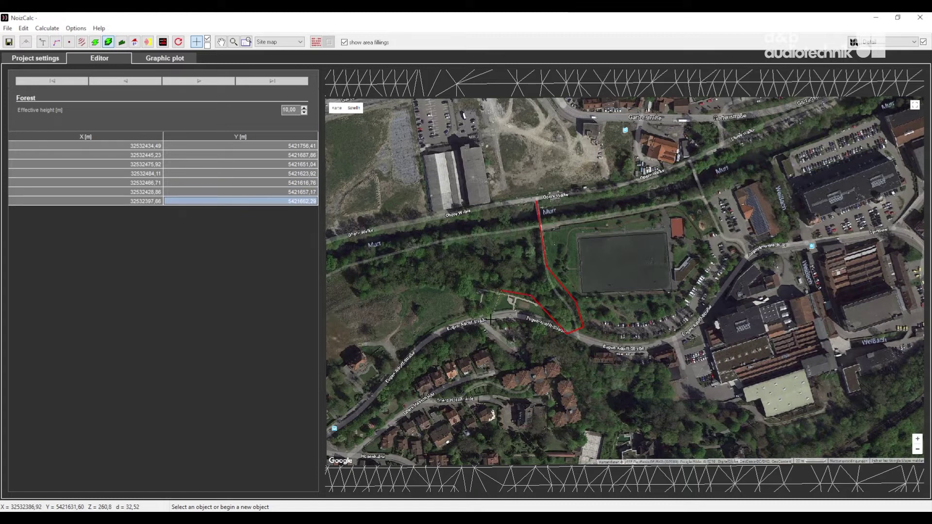
left_click(492, 319)
left_click(464, 315)
left_click(458, 287)
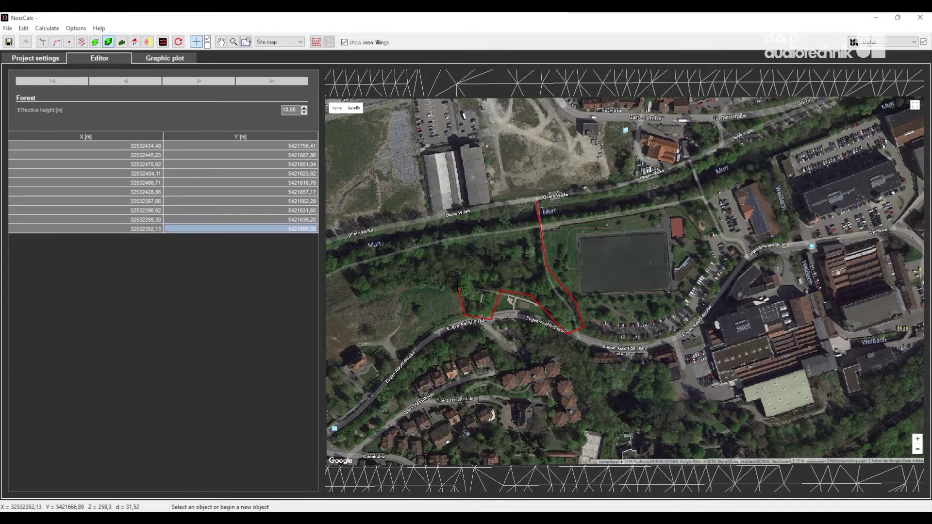
left_click(398, 288)
left_click(367, 295)
left_click(367, 215)
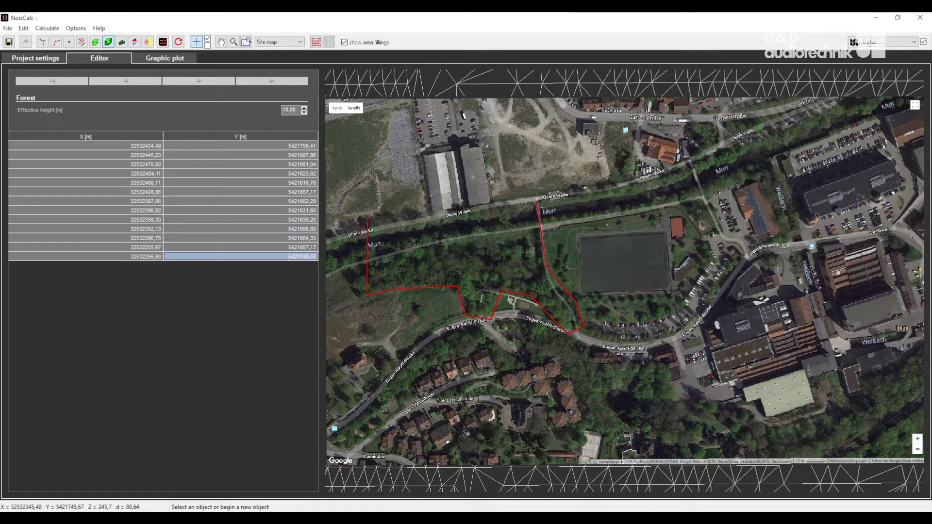
double_click(515, 209)
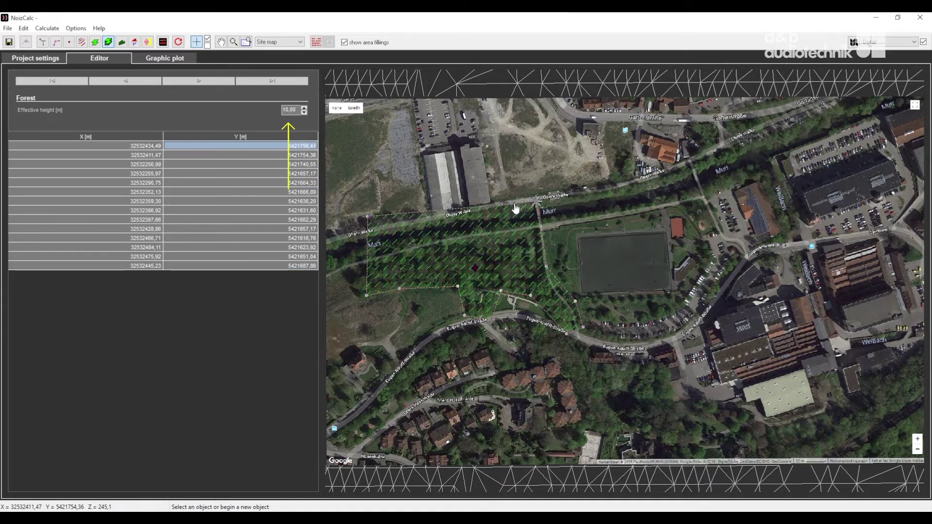
Step the forest's Effective height spin box down to 7,00 m.
left_click(304, 113)
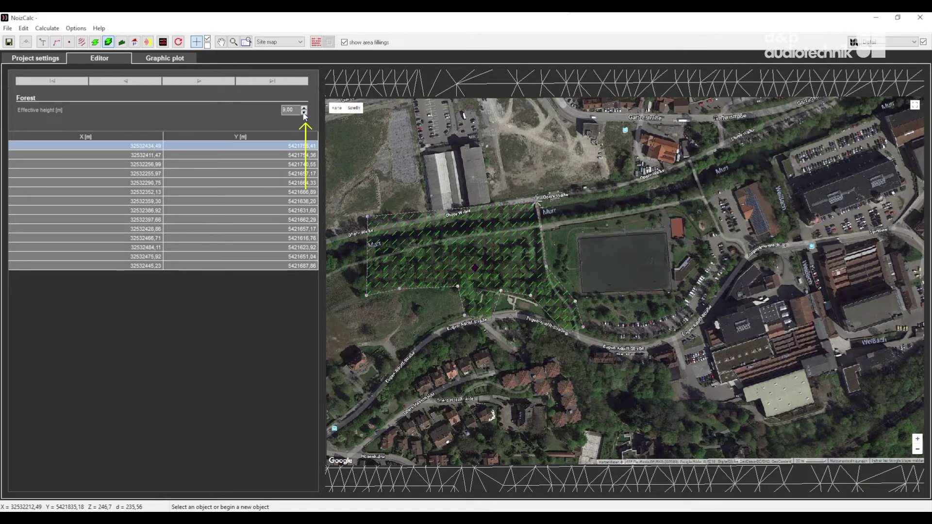
left_click(304, 113)
left_click(304, 113)
Trace and close the first building's multi-corner outline east of the sports field.
left_click(135, 42)
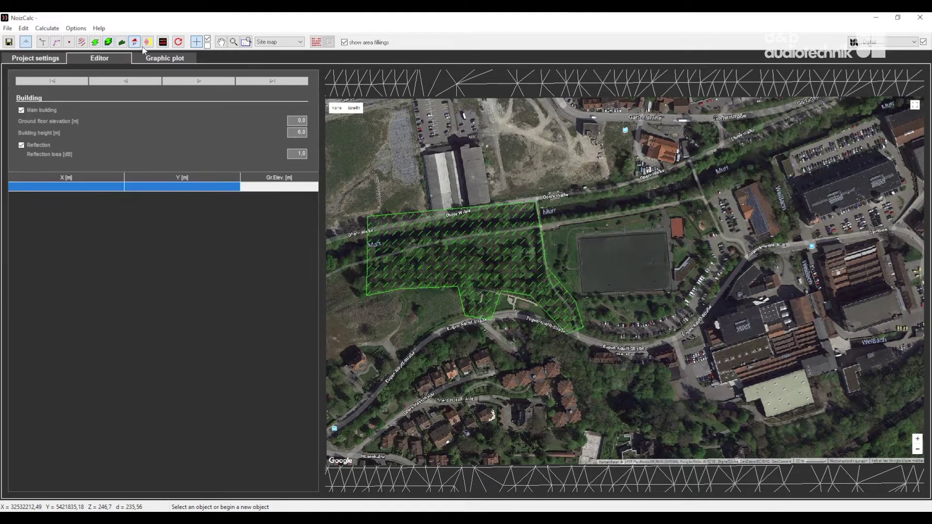
left_click(763, 178)
left_click(785, 229)
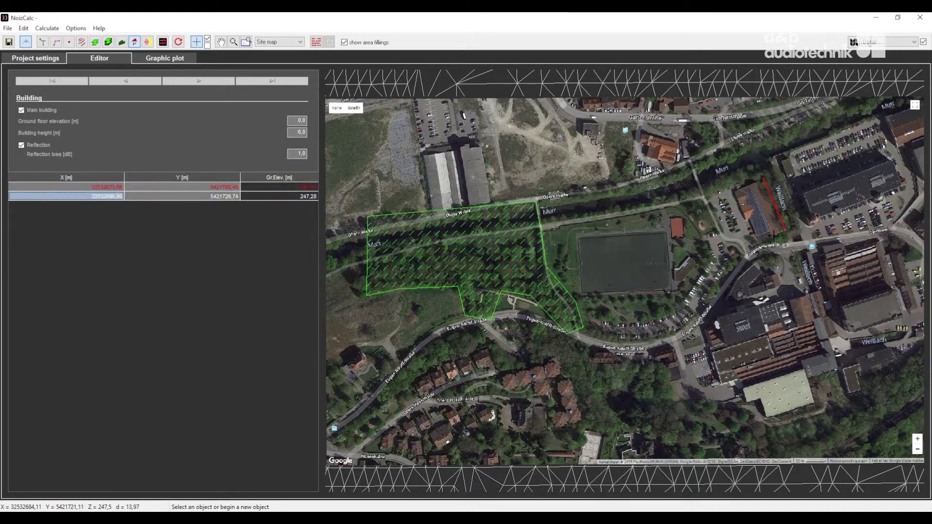
left_click(772, 234)
left_click(769, 228)
left_click(755, 234)
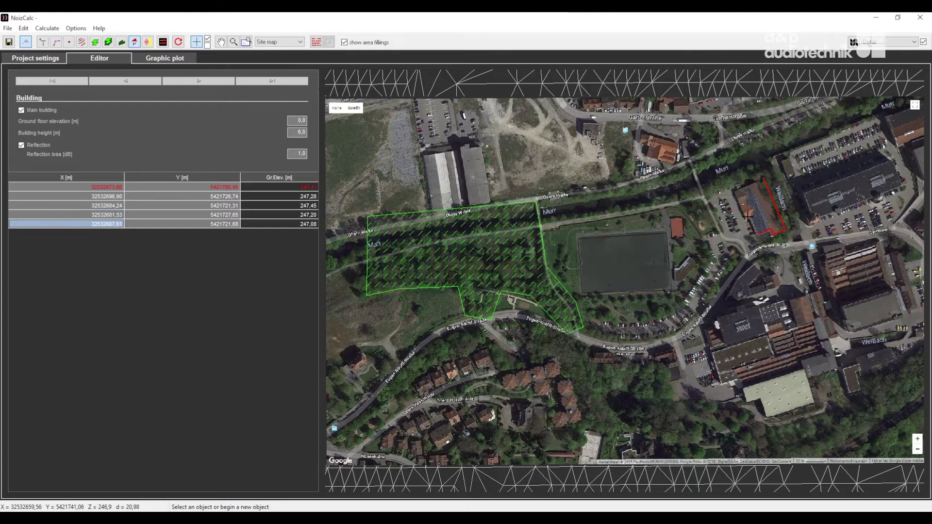
left_click(744, 218)
left_click(738, 220)
left_click(721, 195)
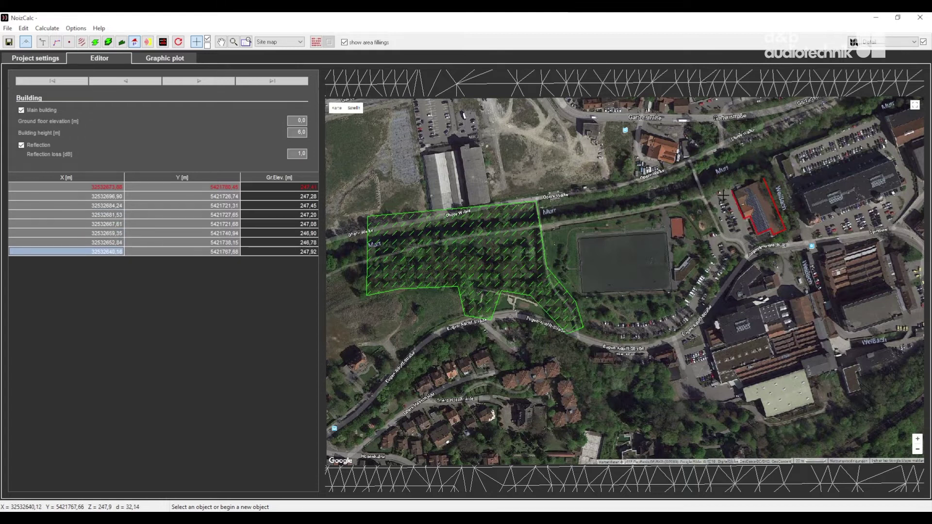
double_click(749, 185)
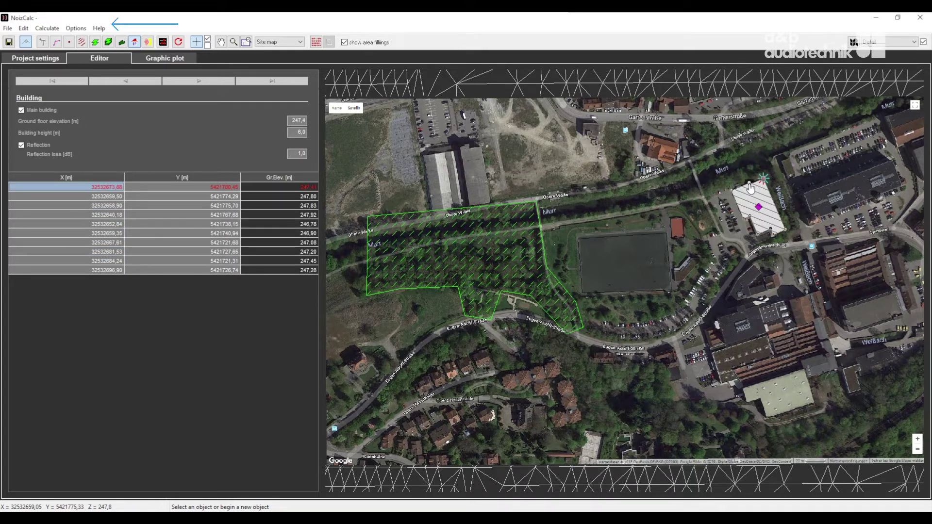
Place five corner points of the larger second building south of the first.
left_click(759, 274)
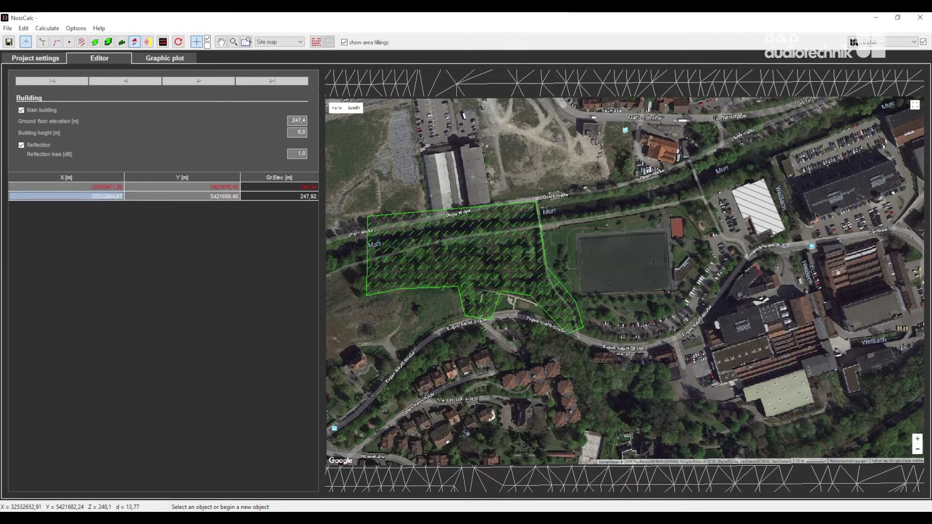
left_click(740, 275)
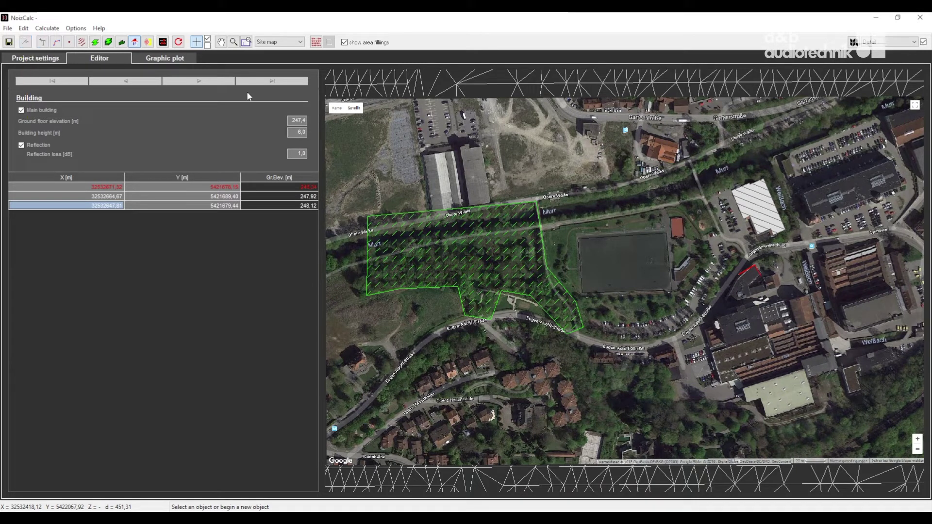
left_click(728, 295)
left_click(730, 300)
left_click(782, 285)
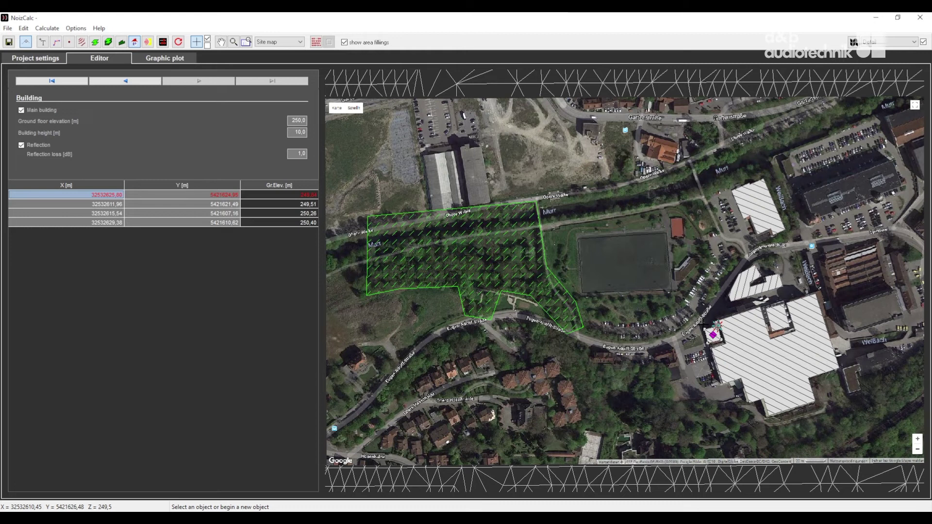
Frame a rectangular calculation area around the sports field, forest and buildings.
left_click(148, 41)
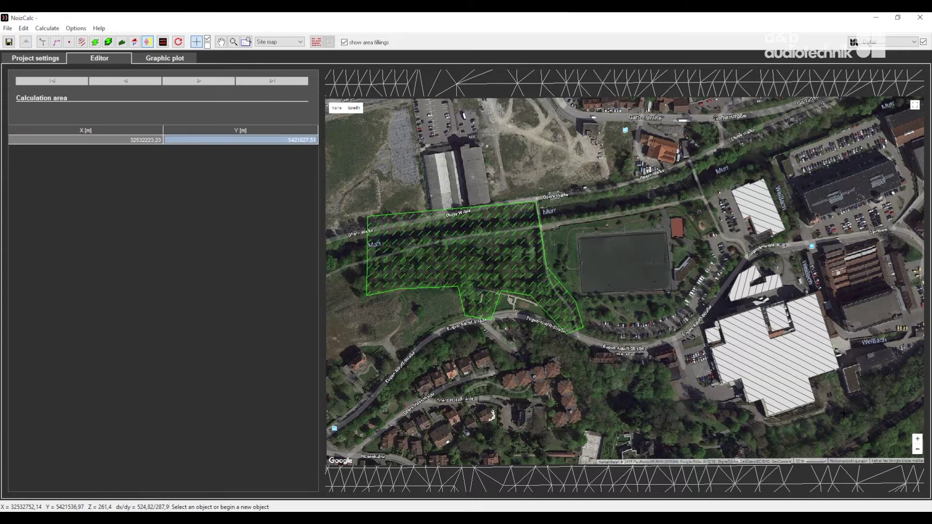
left_click(878, 432)
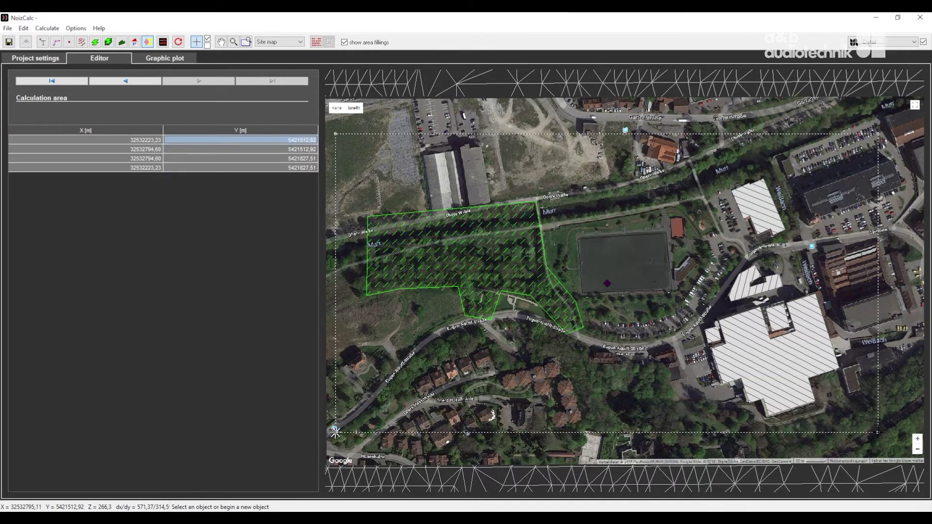
Start a new stage and load the NoizCalc Tutorial V-Series.dbpr project file.
left_click(163, 43)
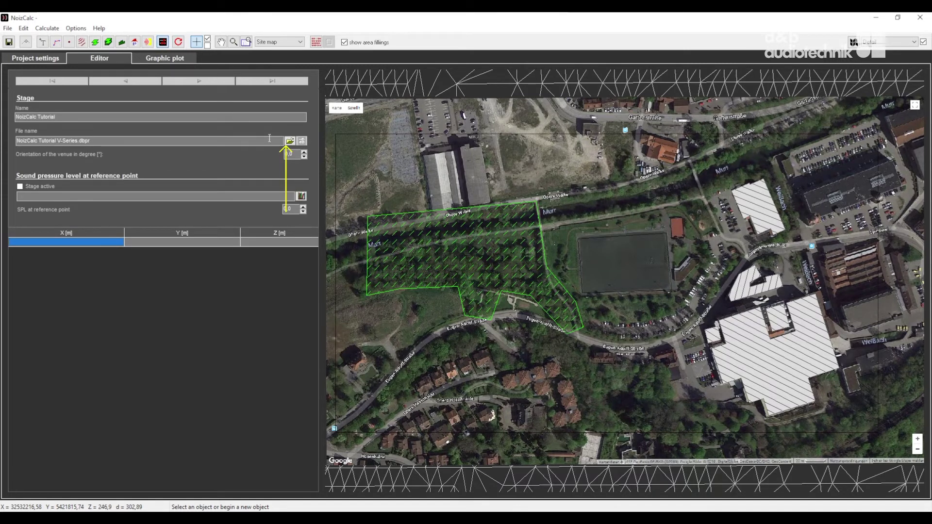
left_click(290, 140)
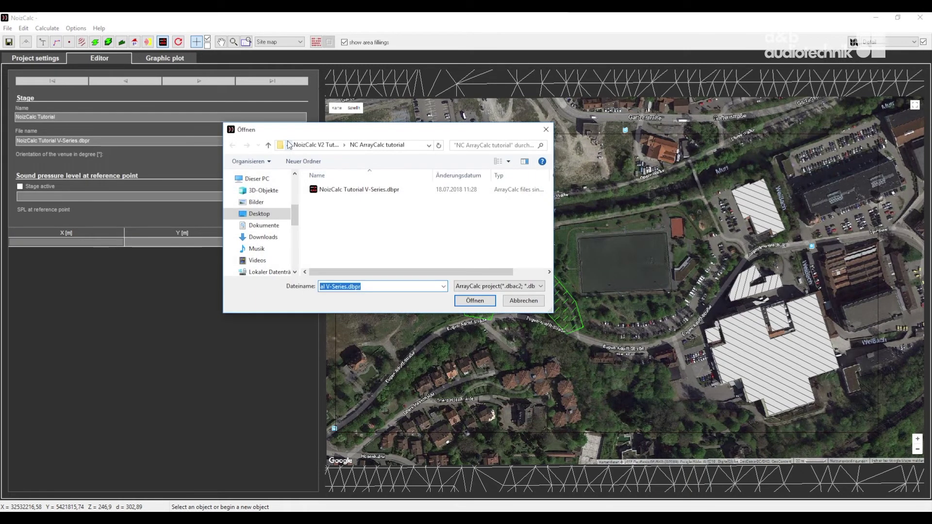
left_click(343, 189)
left_click(474, 300)
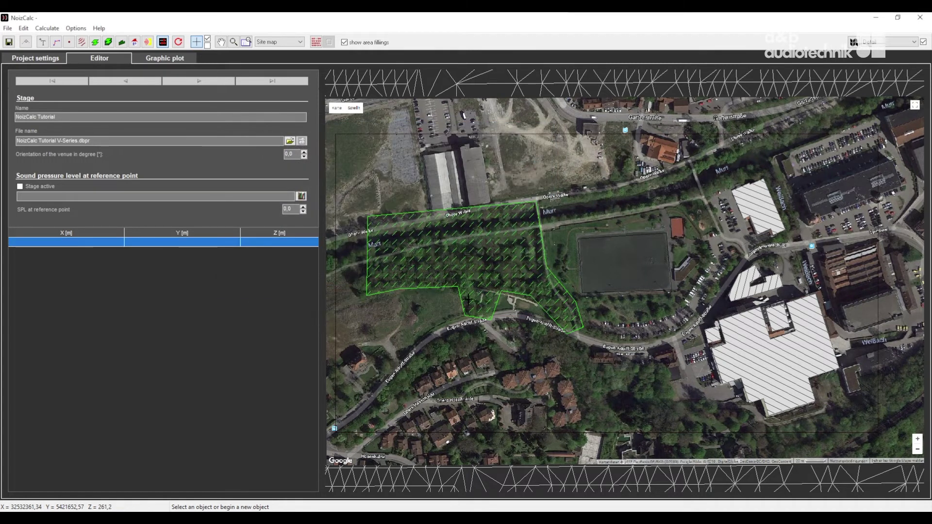
Place the stage on the football pitch and rotate it to 3°.
left_click(584, 264)
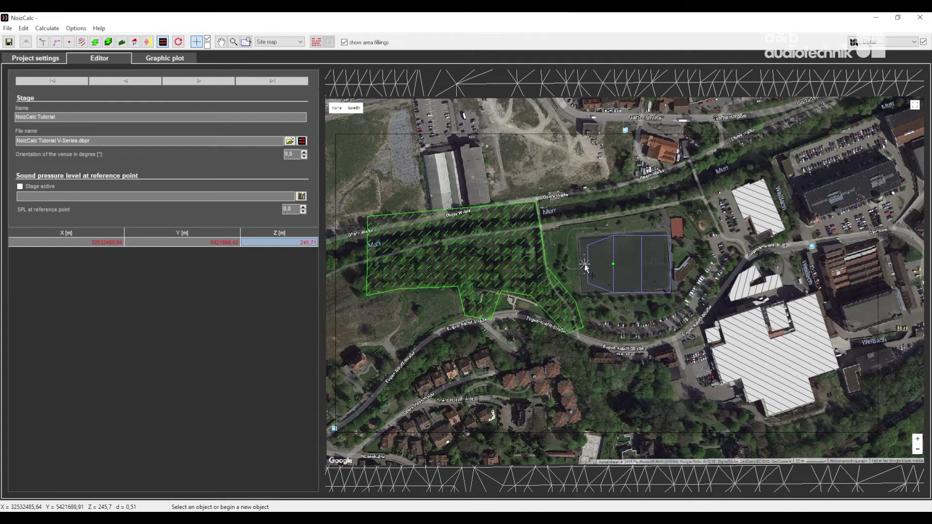
left_click(582, 264)
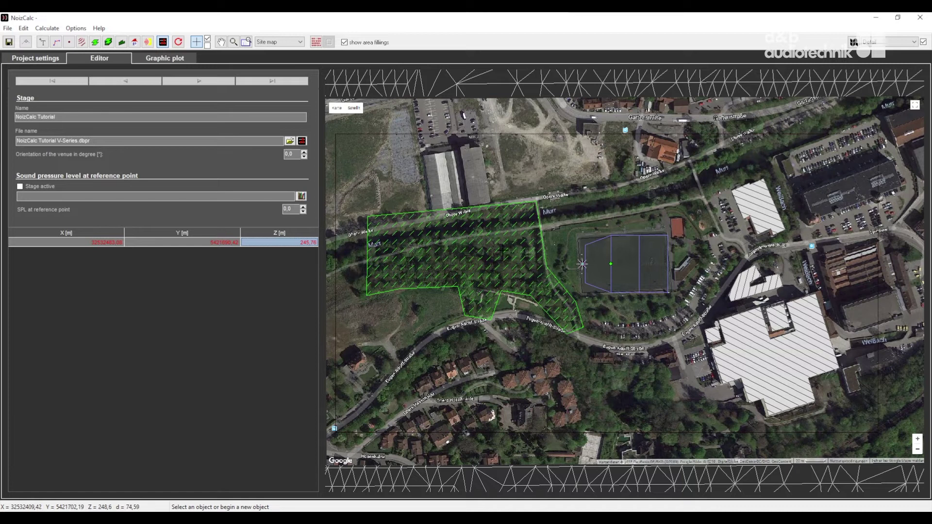
left_click(304, 151)
left_click(304, 152)
left_click(304, 152)
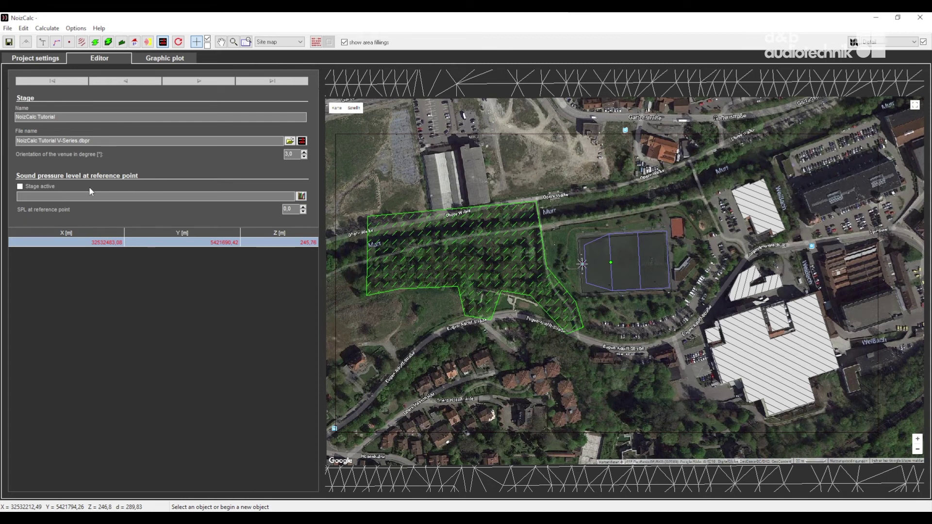
Pick the 8 Brass band spectrum from the System spectra and accept it for the stage.
left_click(302, 196)
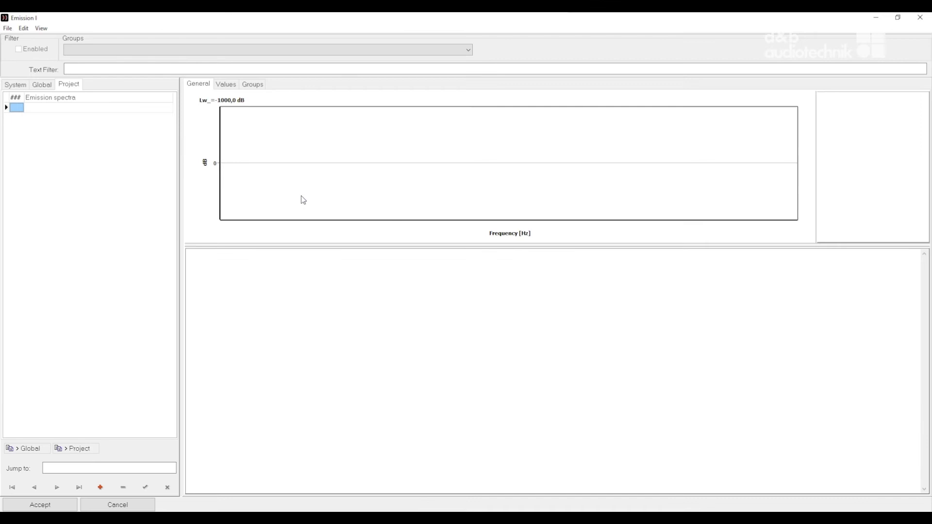
left_click(20, 86)
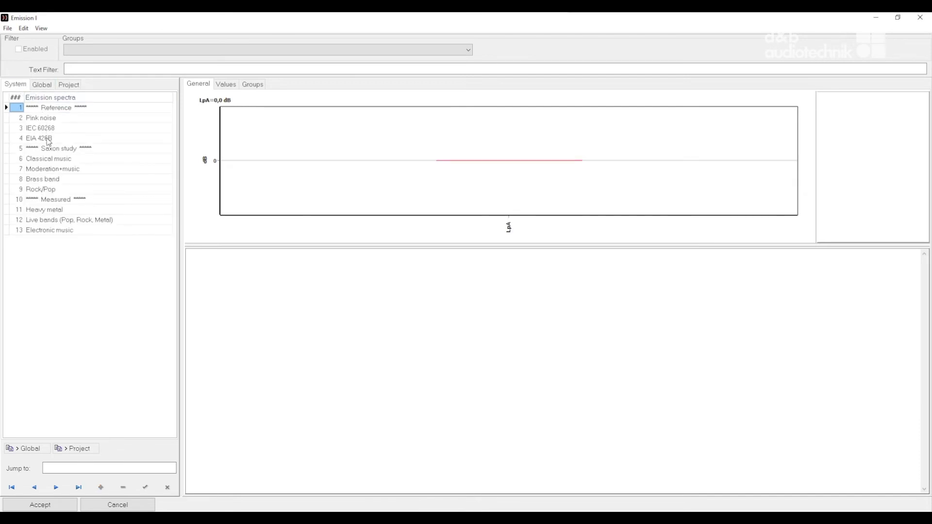
left_click(43, 181)
left_click(44, 189)
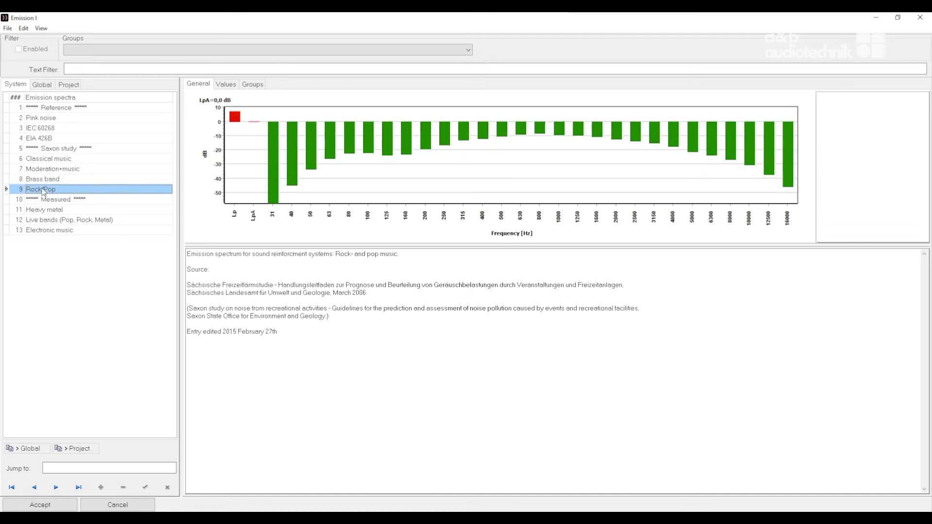
key("Up")
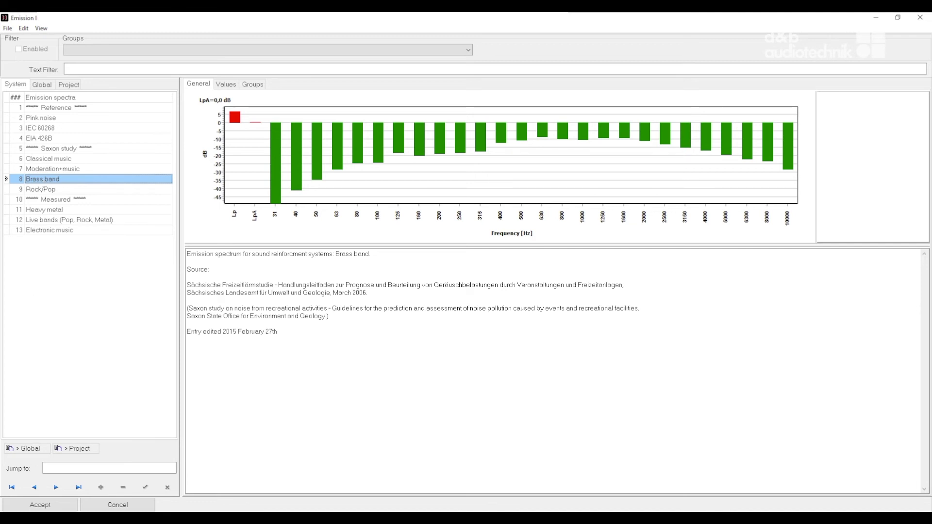
left_click(47, 506)
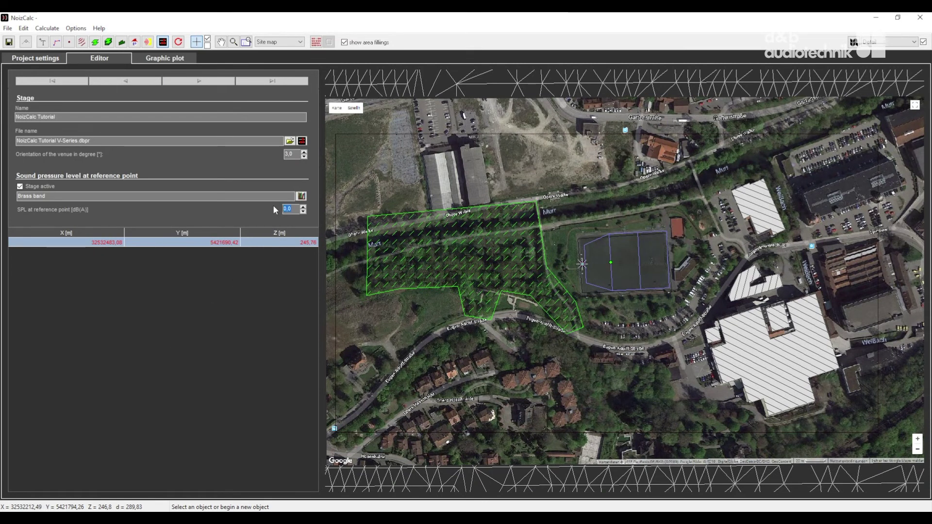
Enter 90 as the stage's SPL at reference point and bring up the grid noise map settings.
type("90")
left_click(316, 42)
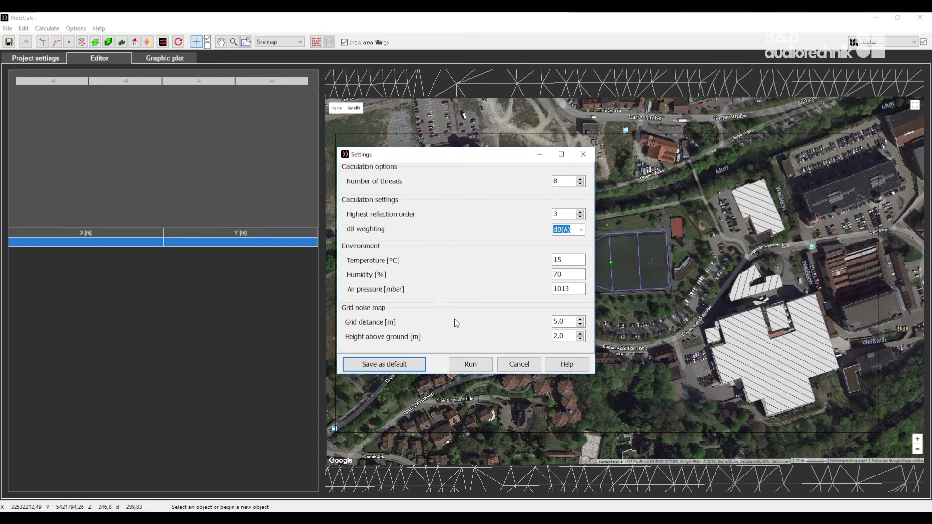
Run the grid noise map calculation with 5,0 m grid distance at 2,0 m height.
left_click(469, 365)
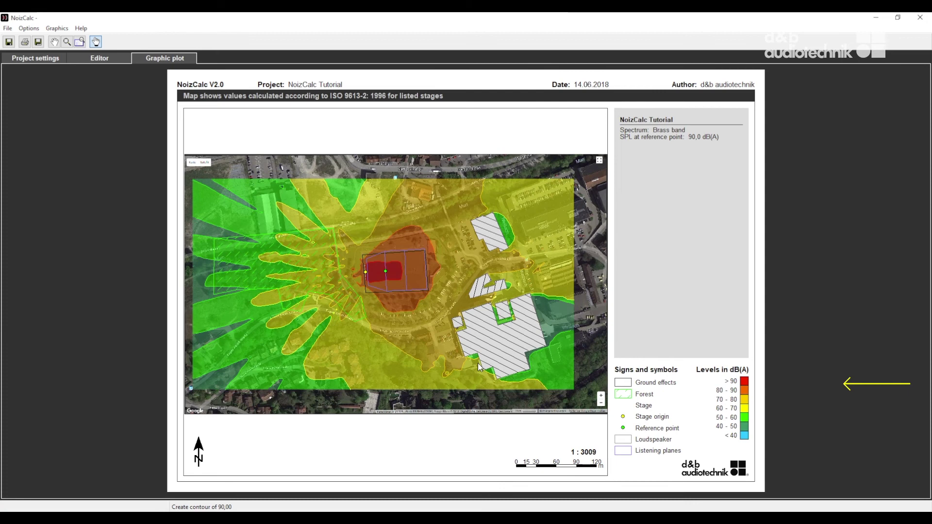
Cancel out of the plot's Sheet settings, then choose Graphics > Export sheet.
double_click(744, 408)
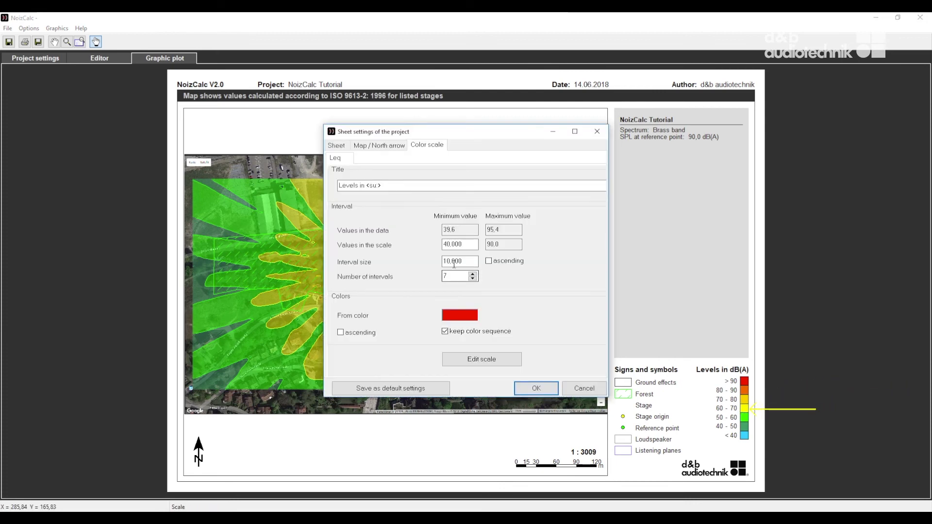
left_click(583, 388)
left_click(57, 28)
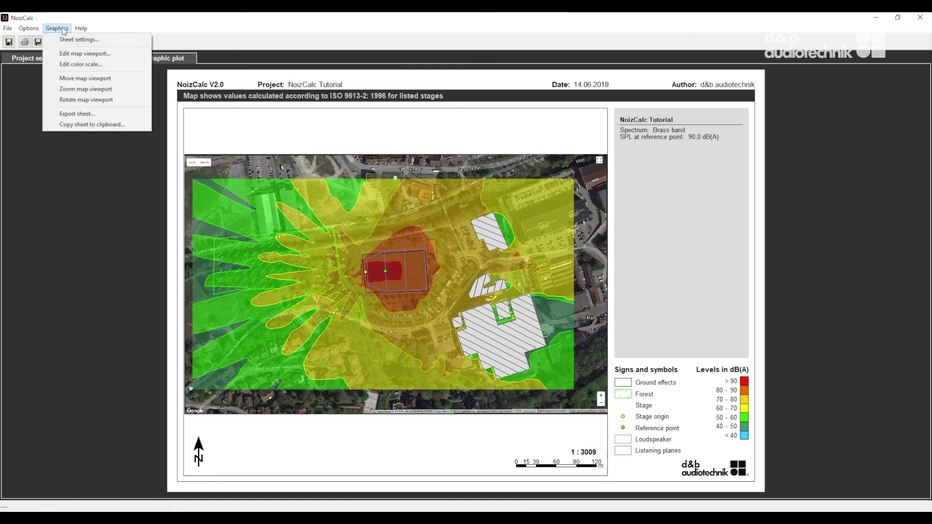
left_click(73, 114)
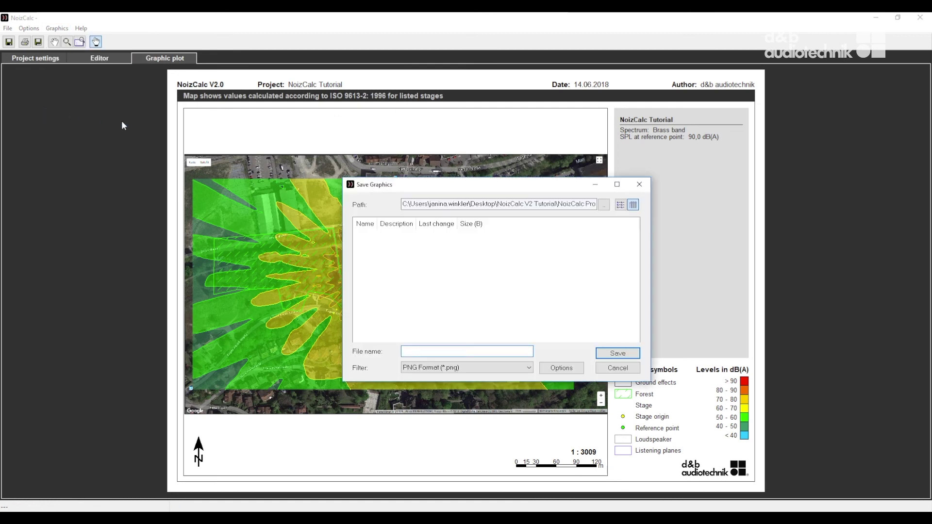